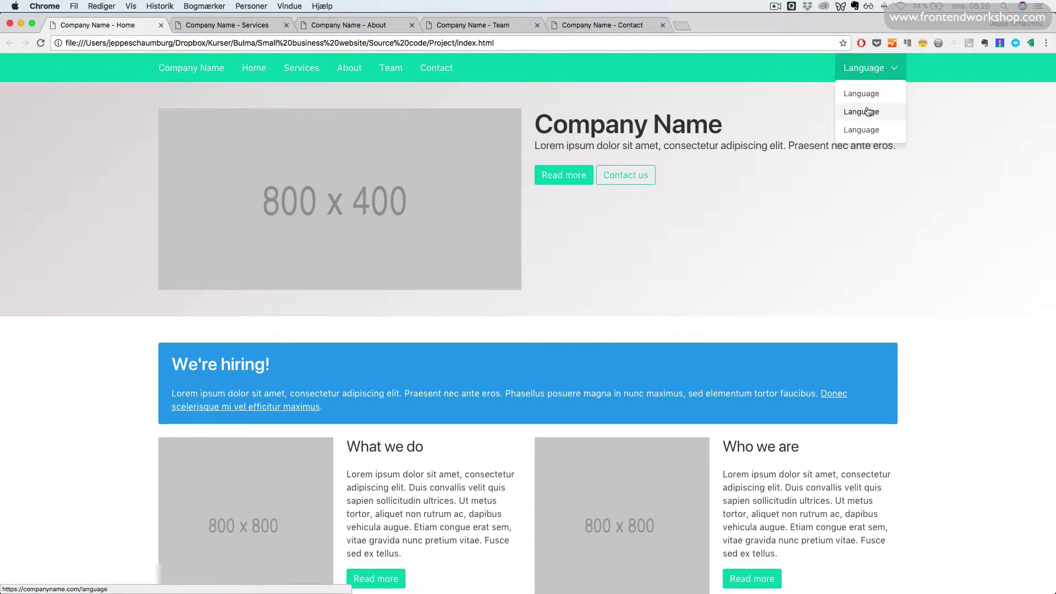
pyautogui.scroll(-1, 831, 223)
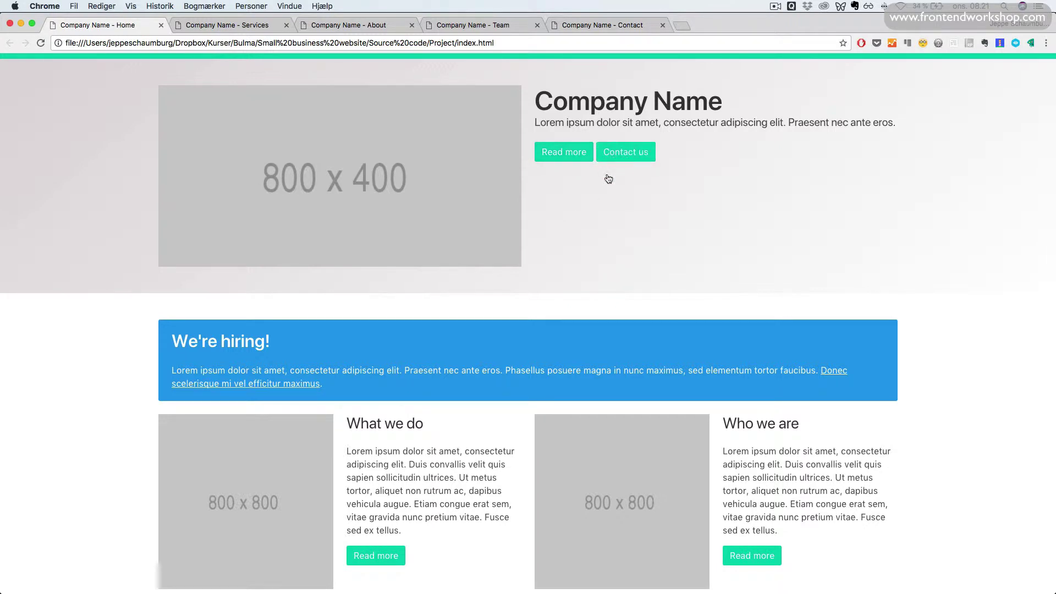
pyautogui.scroll(-3, 559, 238)
pyautogui.scroll(-3, 560, 238)
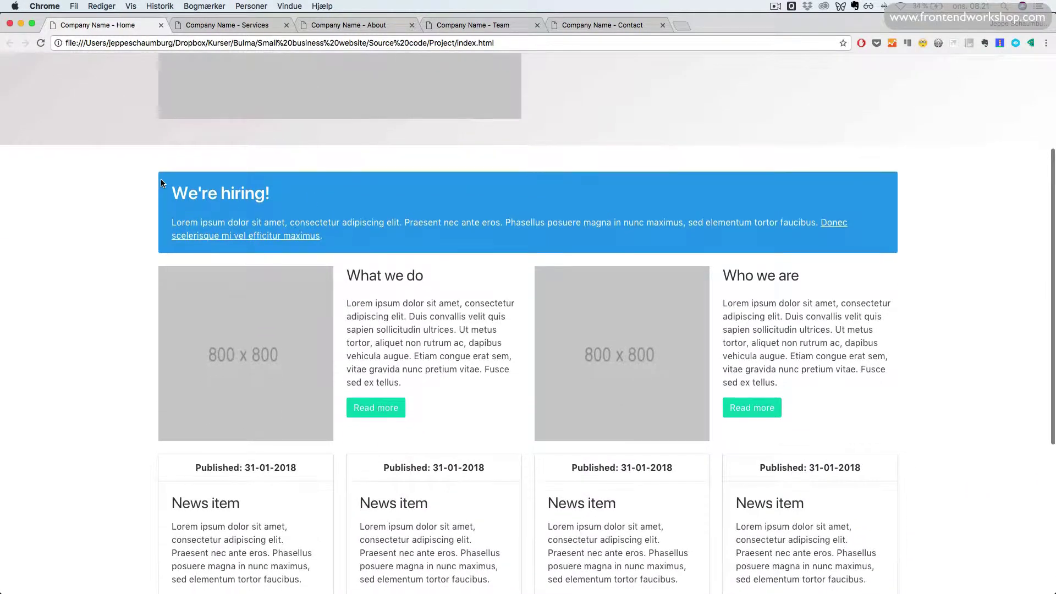
pyautogui.scroll(-3, 162, 166)
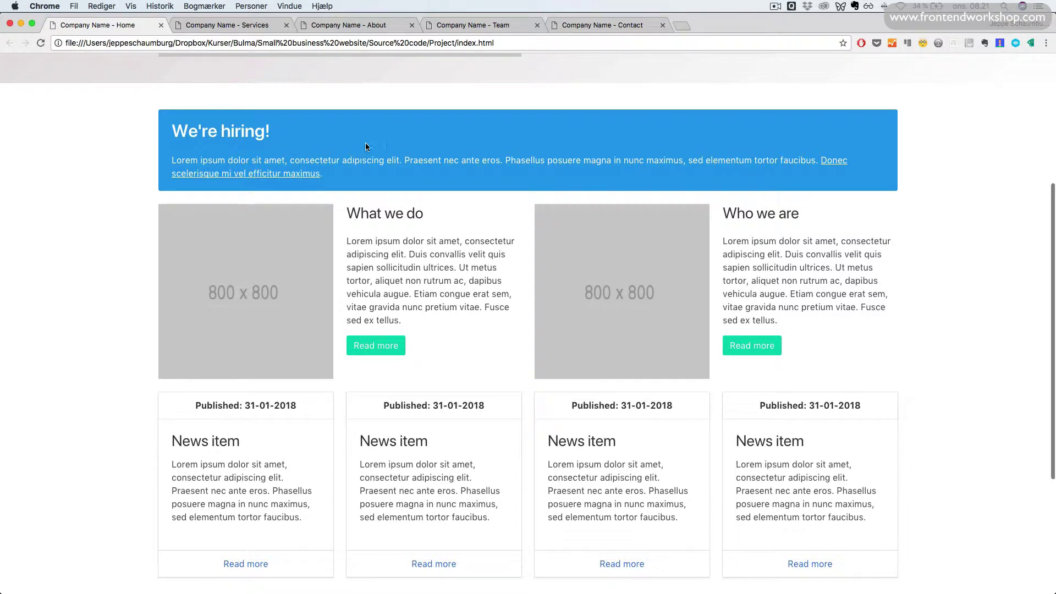
pyautogui.scroll(-3, 157, 199)
pyautogui.scroll(1, 288, 136)
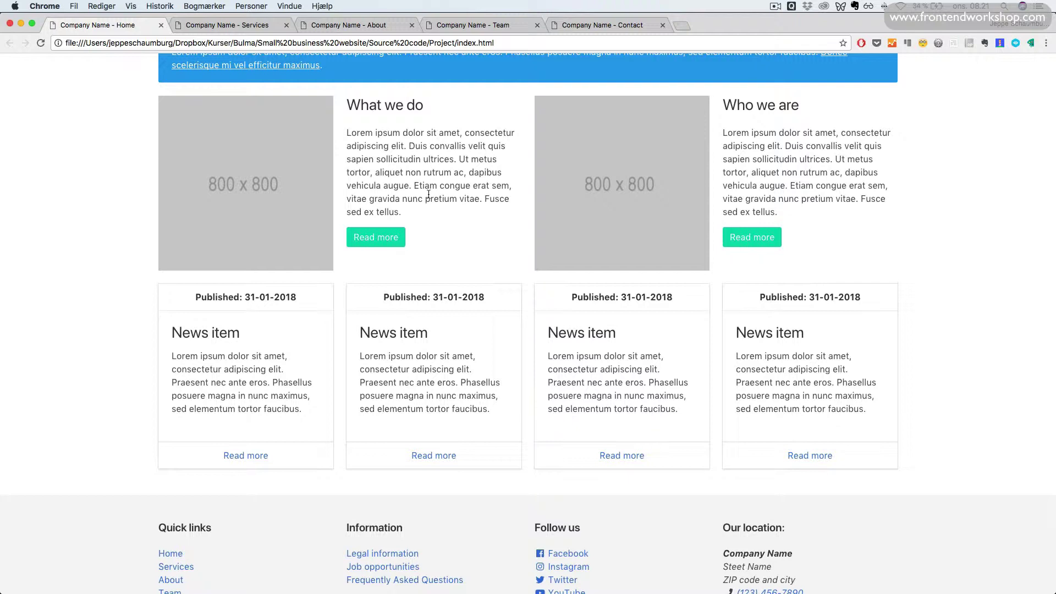
pyautogui.scroll(-3, 428, 194)
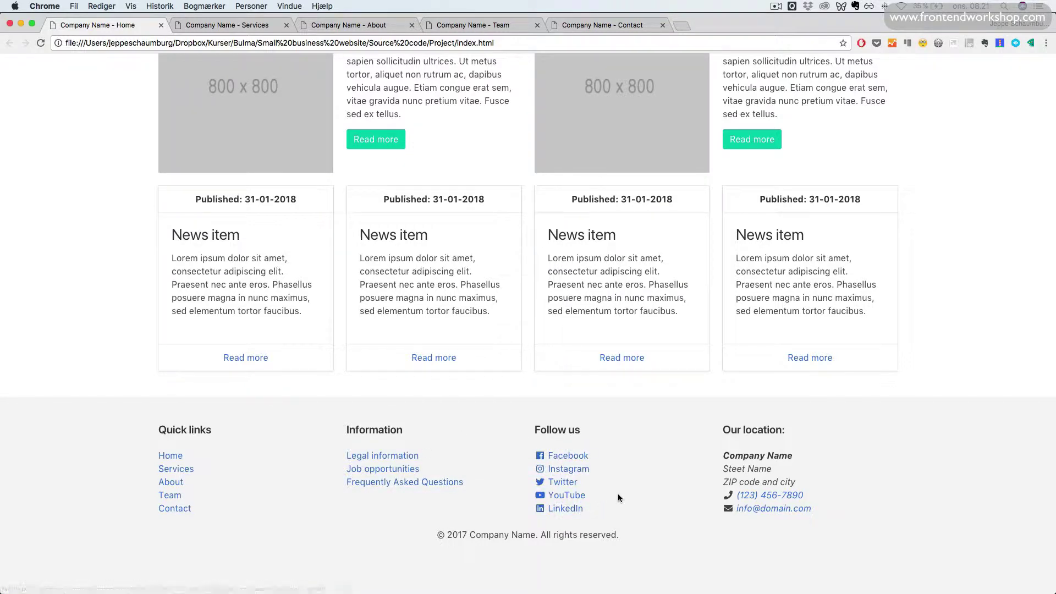
pyautogui.scroll(15, 685, 481)
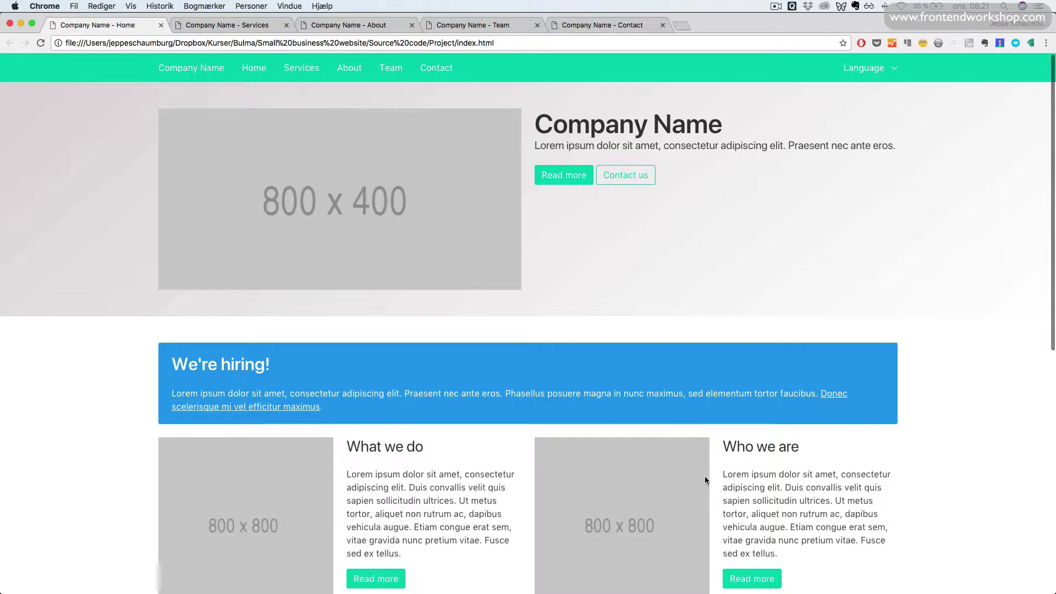
# Step: With DevTools open, check the Home page at phone width with its burger menu open, then at tablet width
pyautogui.press('super+alt+i')
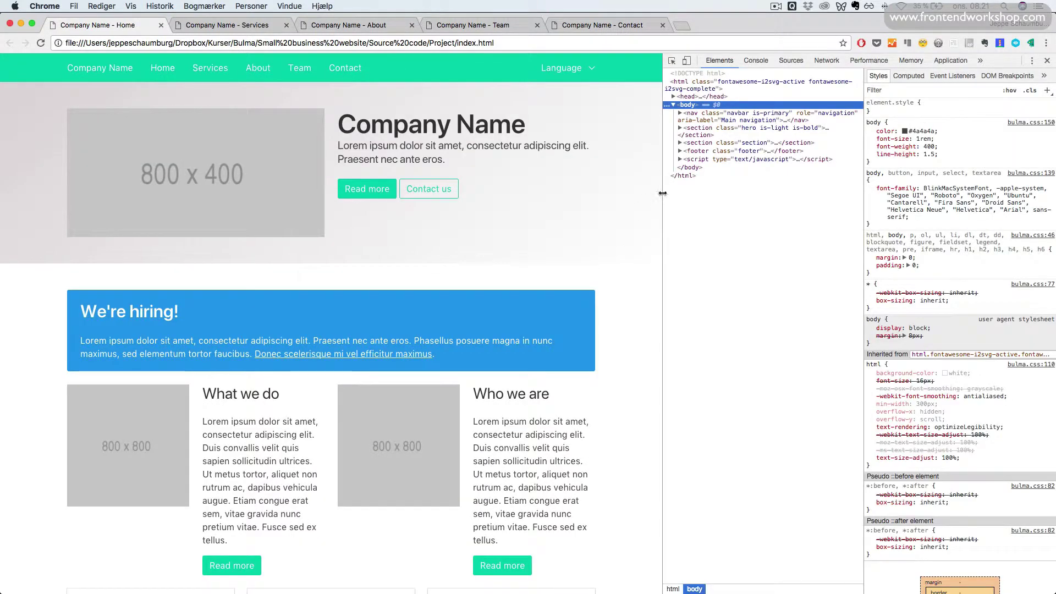
pyautogui.moveTo(662, 194); pyautogui.dragTo(220, 96)
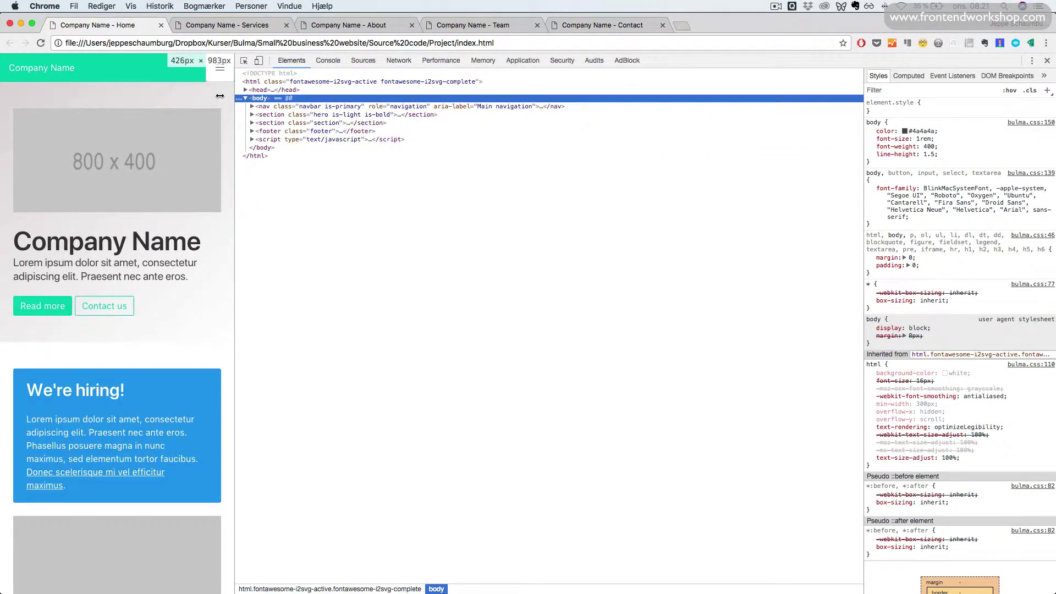
pyautogui.click(221, 76)
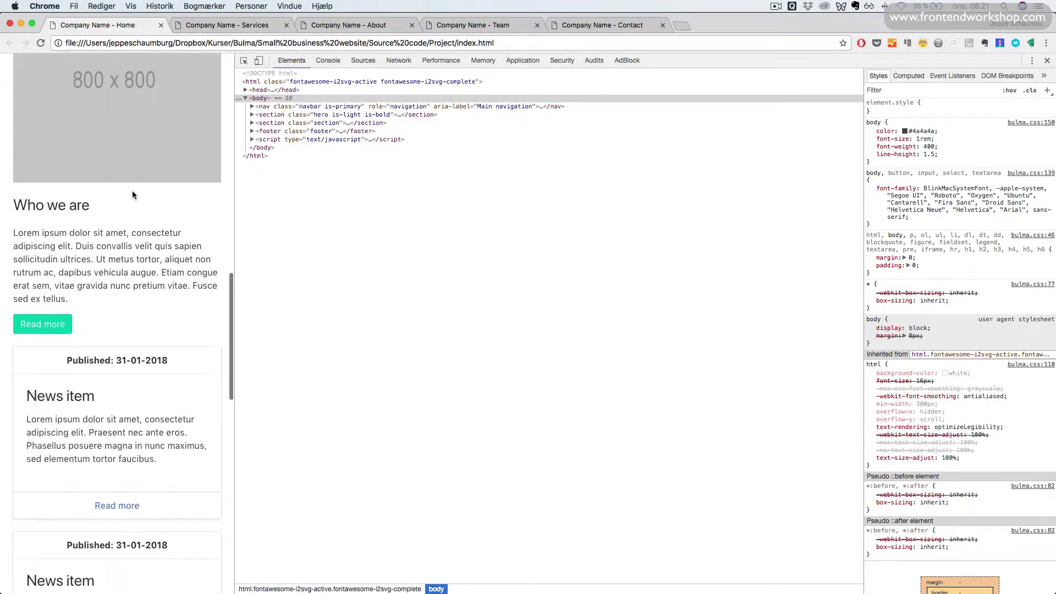
pyautogui.scroll(-3, 132, 193)
pyautogui.scroll(-3, 132, 193)
pyautogui.scroll(-3, 165, 198)
pyautogui.scroll(5, 223, 210)
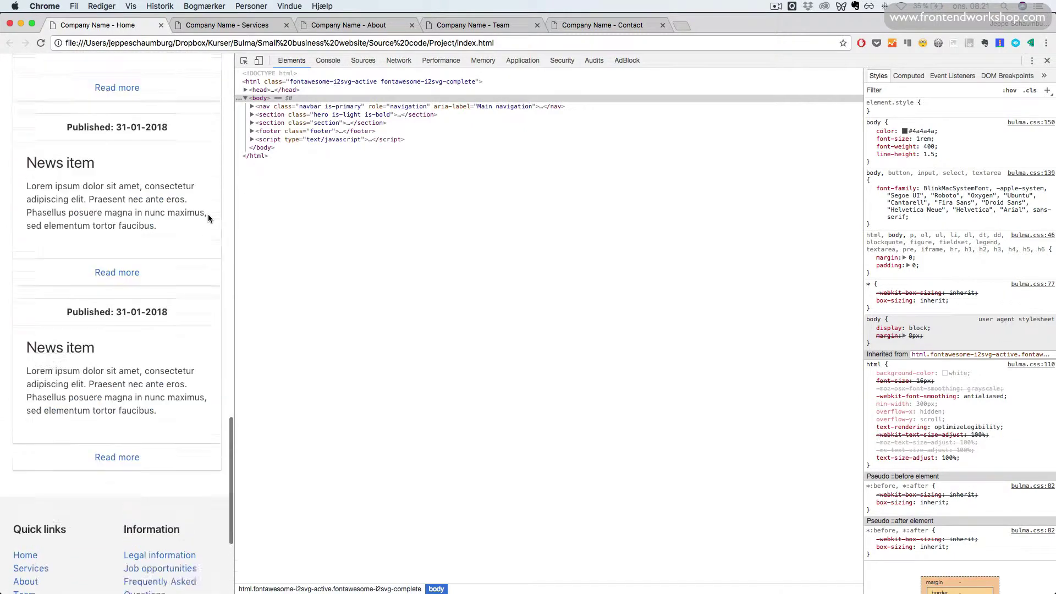
pyautogui.scroll(3, 222, 212)
pyautogui.moveTo(234, 211); pyautogui.dragTo(505, 224)
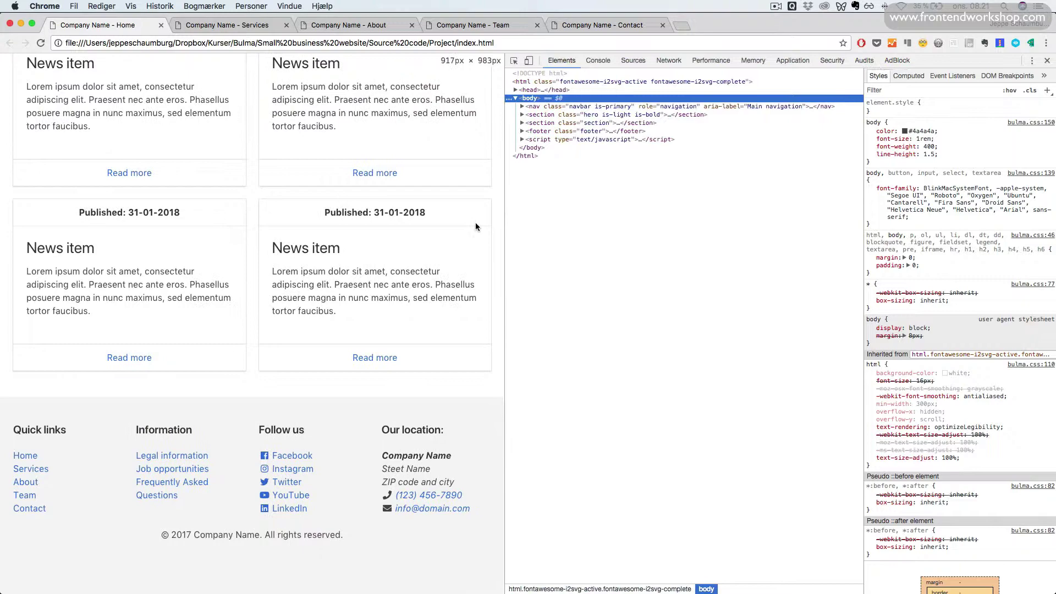
pyautogui.scroll(5, 476, 222)
pyautogui.scroll(3, 469, 222)
pyautogui.scroll(-2, 482, 231)
pyautogui.scroll(-2, 490, 232)
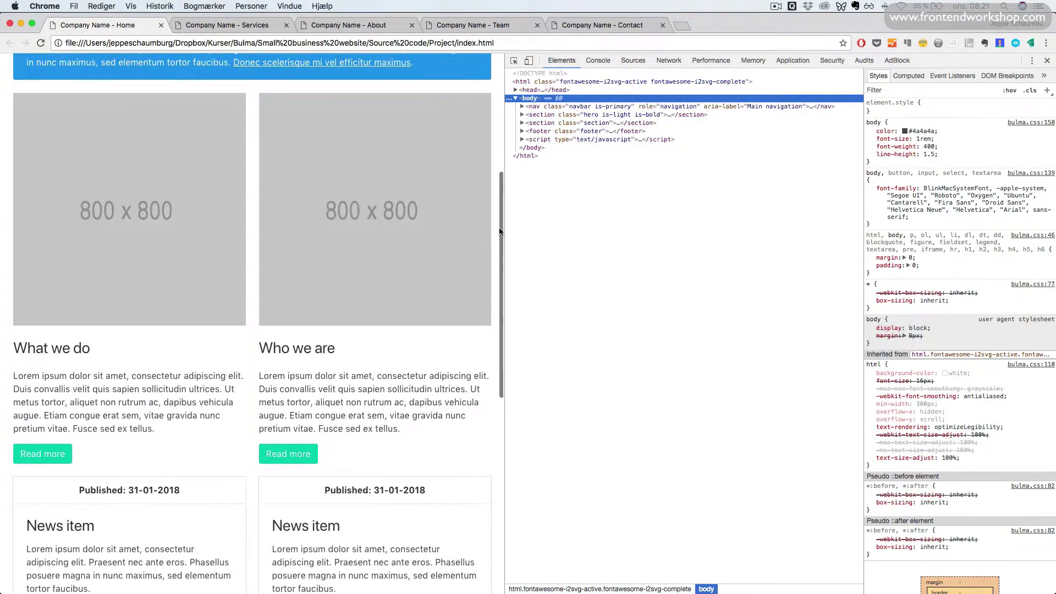
pyautogui.moveTo(507, 229); pyautogui.dragTo(843, 234)
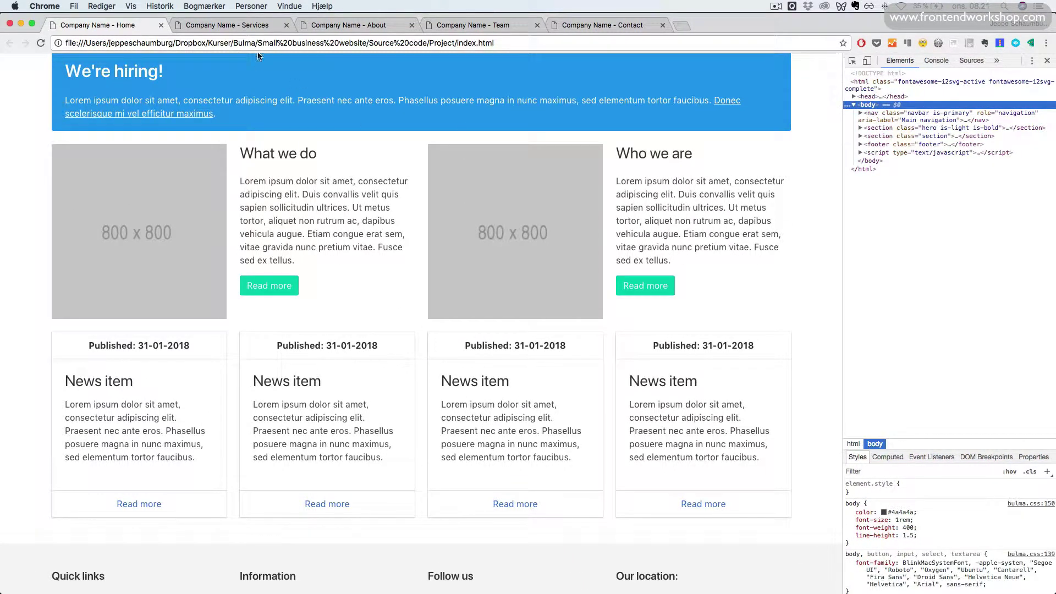
pyautogui.scroll(5, 331, 99)
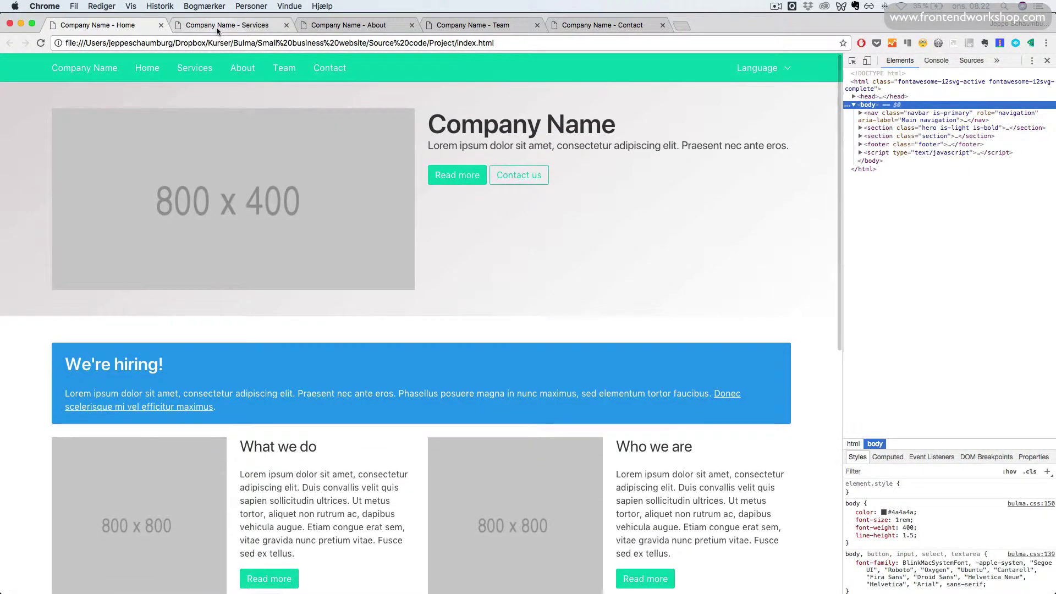
# Step: Switch to the Services page showing the Our services heading
pyautogui.click(216, 28)
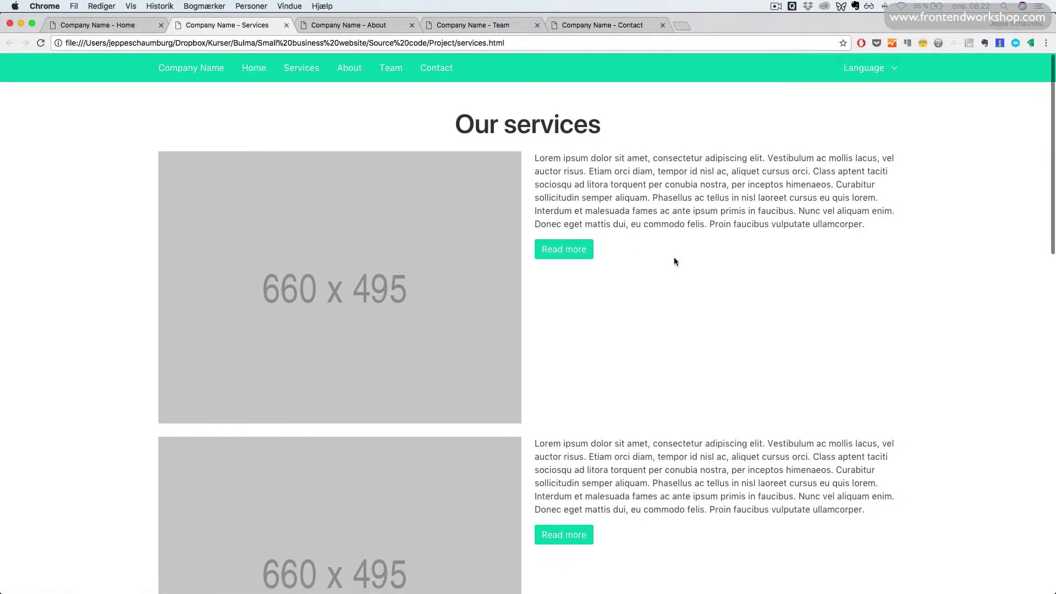
pyautogui.scroll(-1, 630, 265)
pyautogui.scroll(-2, 630, 265)
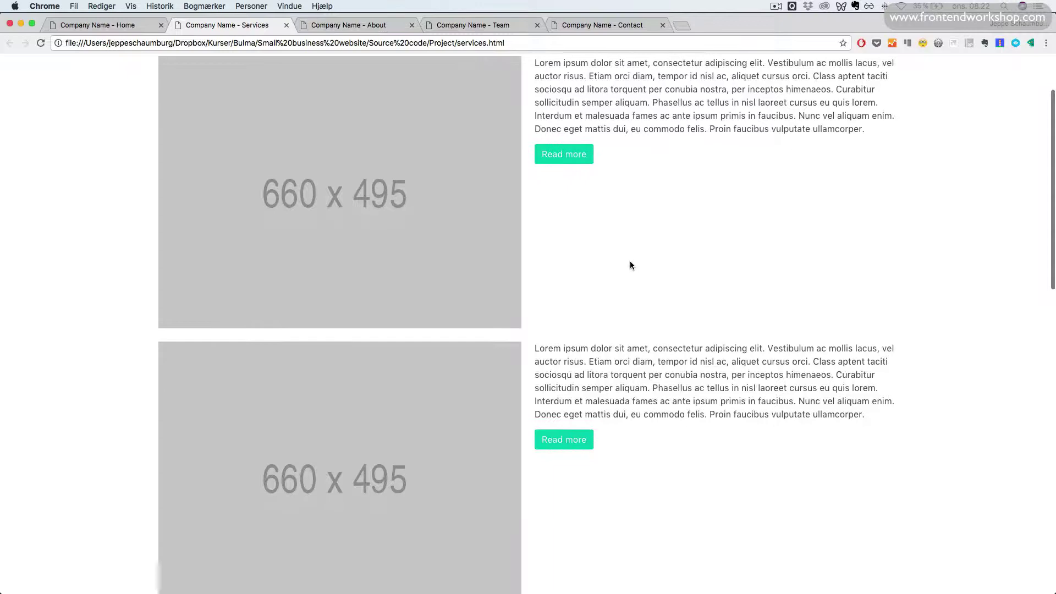
pyautogui.scroll(-5, 631, 265)
pyautogui.scroll(-10, 631, 265)
pyautogui.scroll(-5, 631, 265)
pyautogui.scroll(-2, 630, 265)
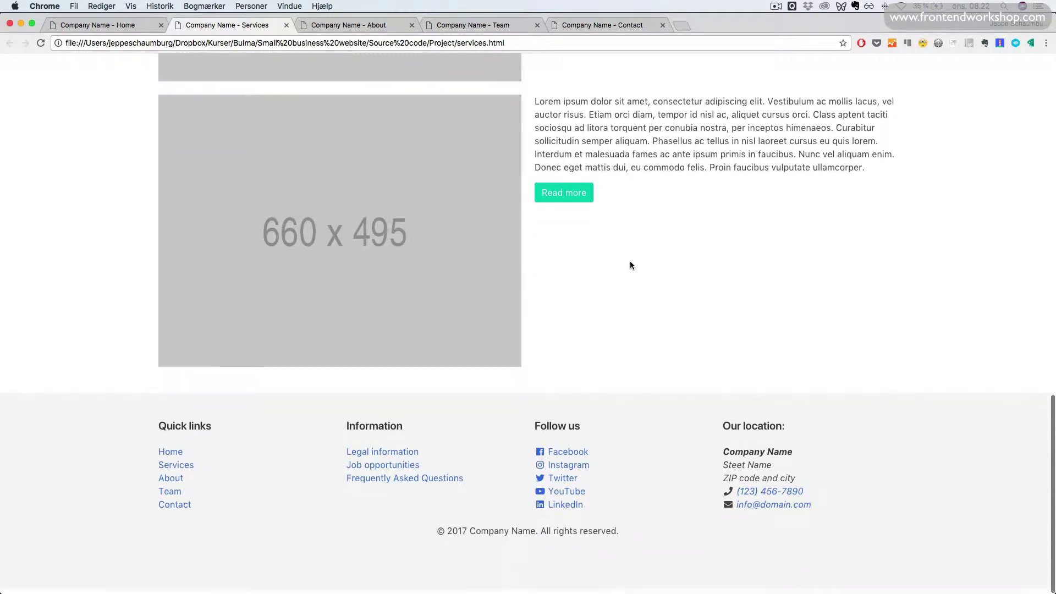
pyautogui.scroll(2, 632, 265)
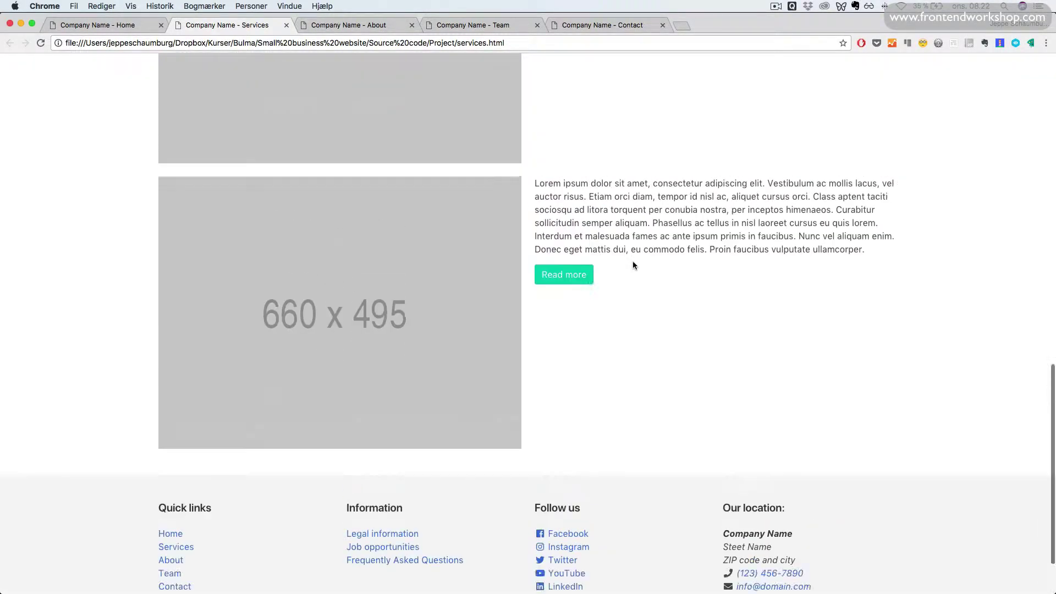
pyautogui.scroll(10, 633, 265)
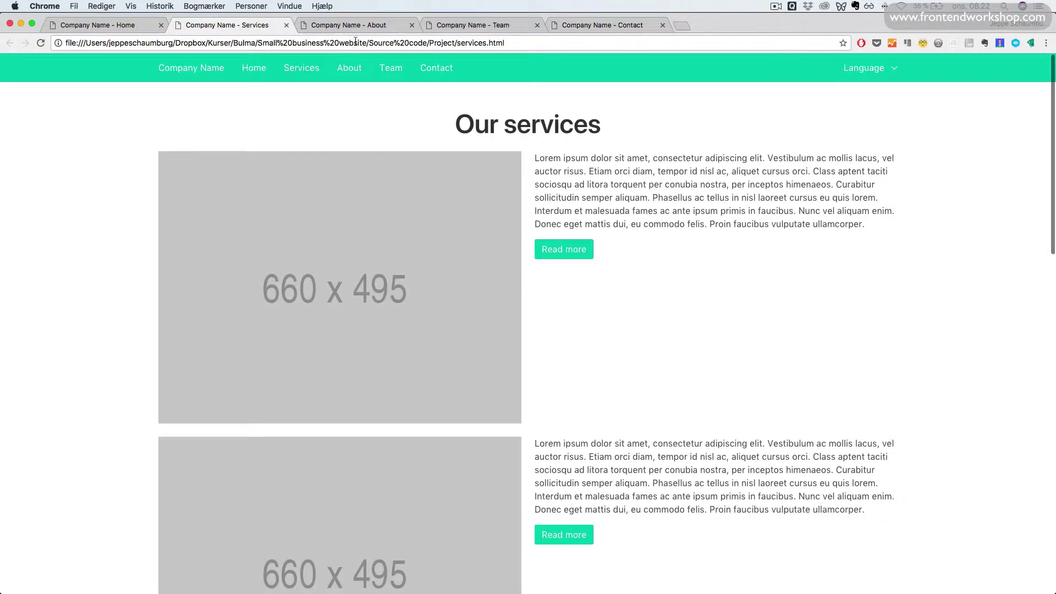
# Step: Switch to the About page with its Our story, Our office and Our clients sections
pyautogui.click(362, 25)
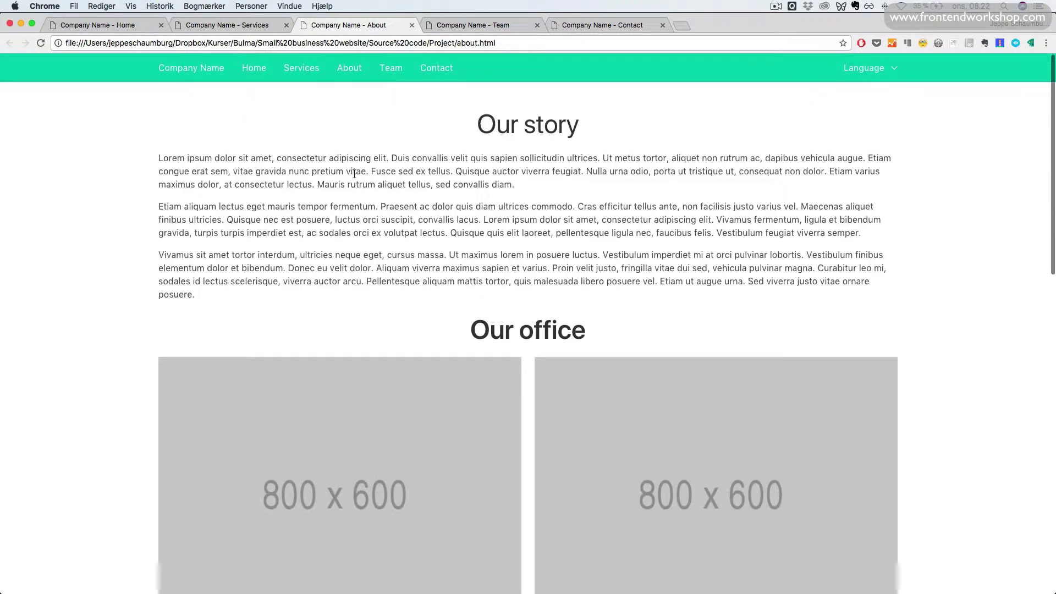
pyautogui.scroll(-1, 396, 188)
pyautogui.scroll(-4, 438, 203)
pyautogui.scroll(-1, 473, 216)
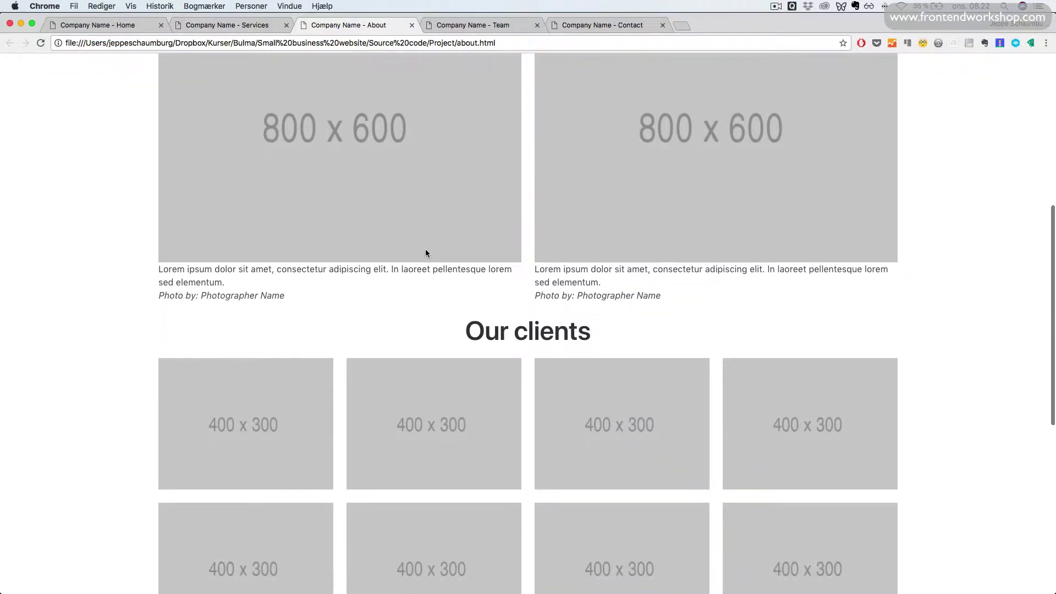
pyautogui.scroll(2, 437, 246)
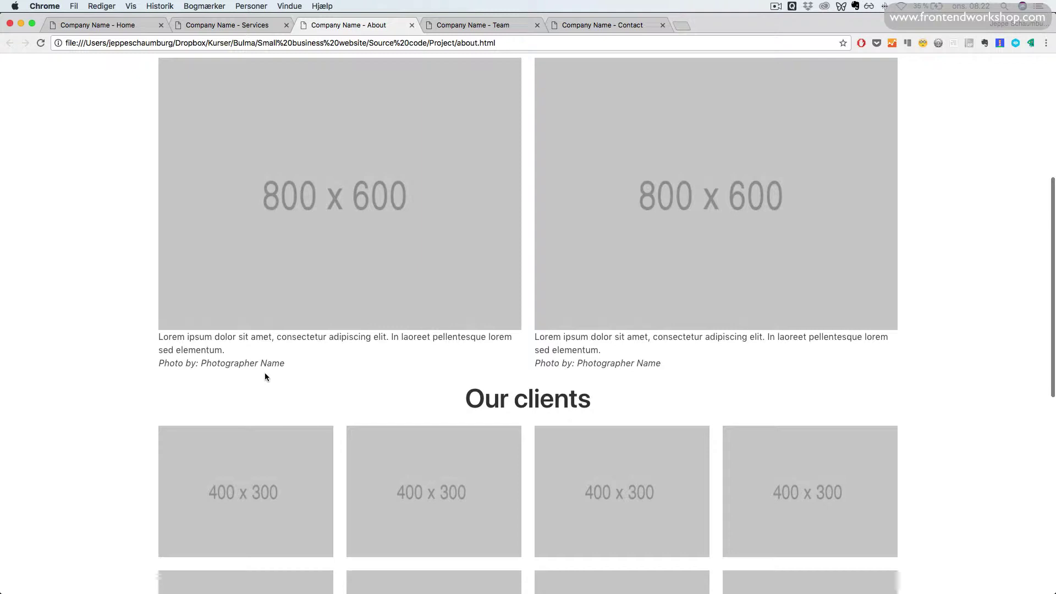
pyautogui.scroll(-3, 277, 369)
pyautogui.scroll(-3, 282, 365)
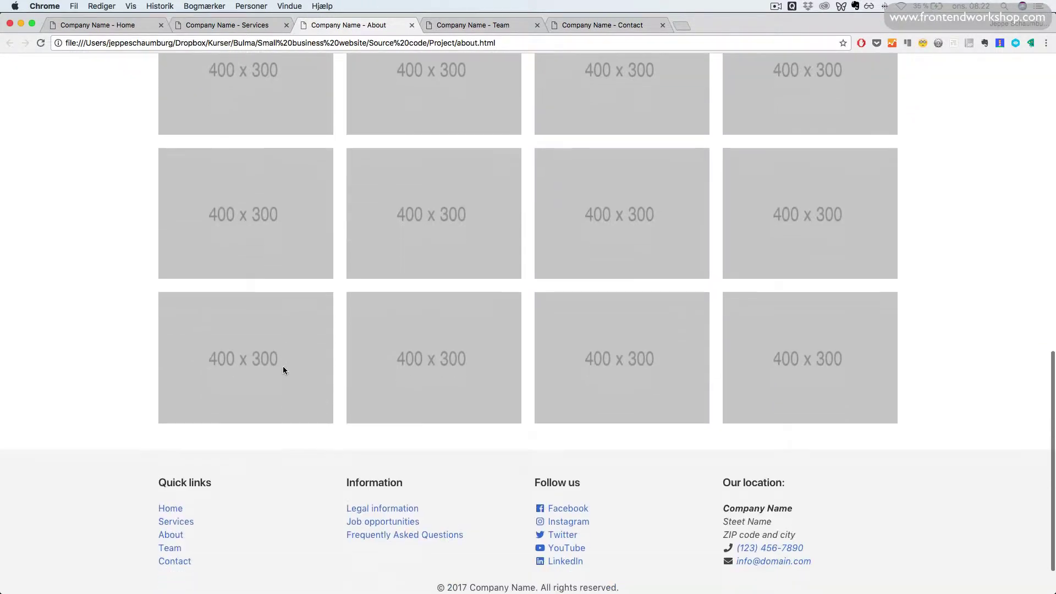
pyautogui.scroll(2, 380, 318)
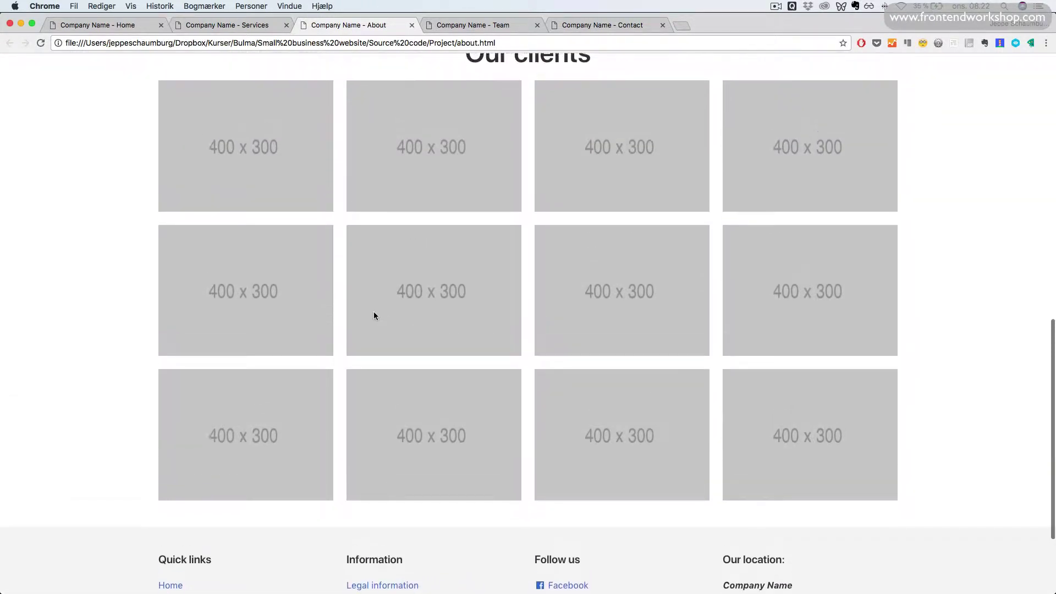
pyautogui.scroll(1, 373, 316)
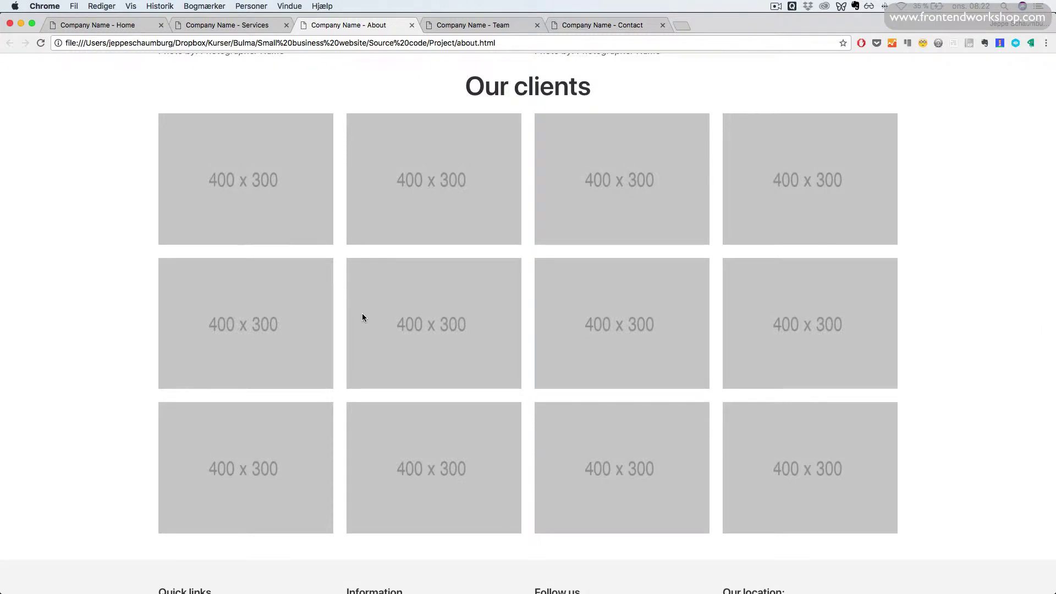
# Step: Open DevTools and narrow the About page to phone width
pyautogui.press('super+alt+i')
pyautogui.moveTo(844, 246)
pyautogui.mouseDown()
pyautogui.moveTo(181, 242)
pyautogui.moveTo(211, 242)
pyautogui.mouseUp()
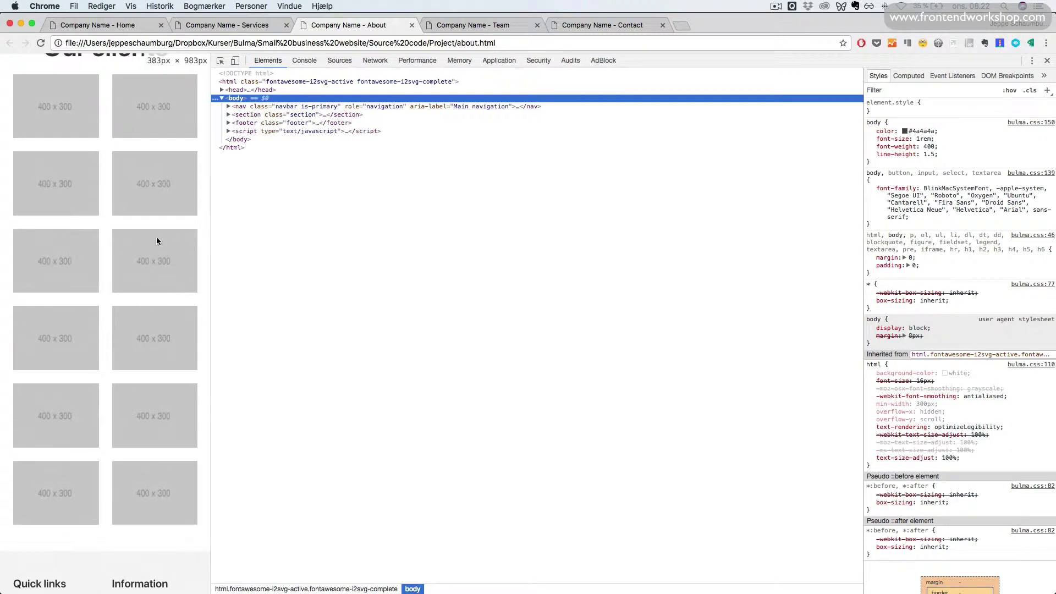
pyautogui.scroll(15, 158, 236)
pyautogui.scroll(-5, 163, 242)
pyautogui.scroll(-10, 162, 242)
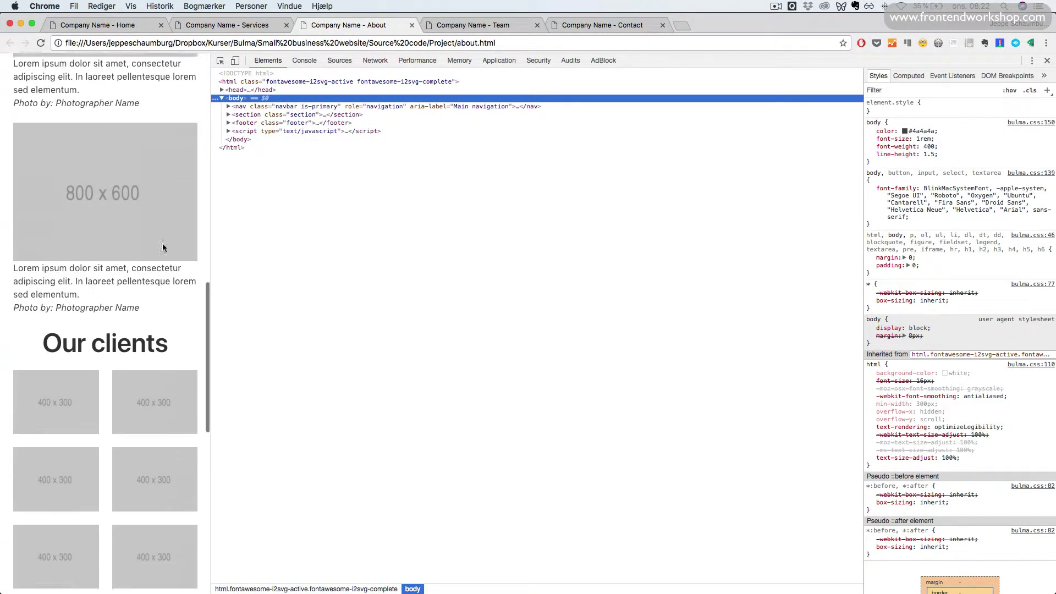
pyautogui.scroll(-2, 162, 245)
pyautogui.scroll(-5, 162, 246)
pyautogui.scroll(-2, 124, 214)
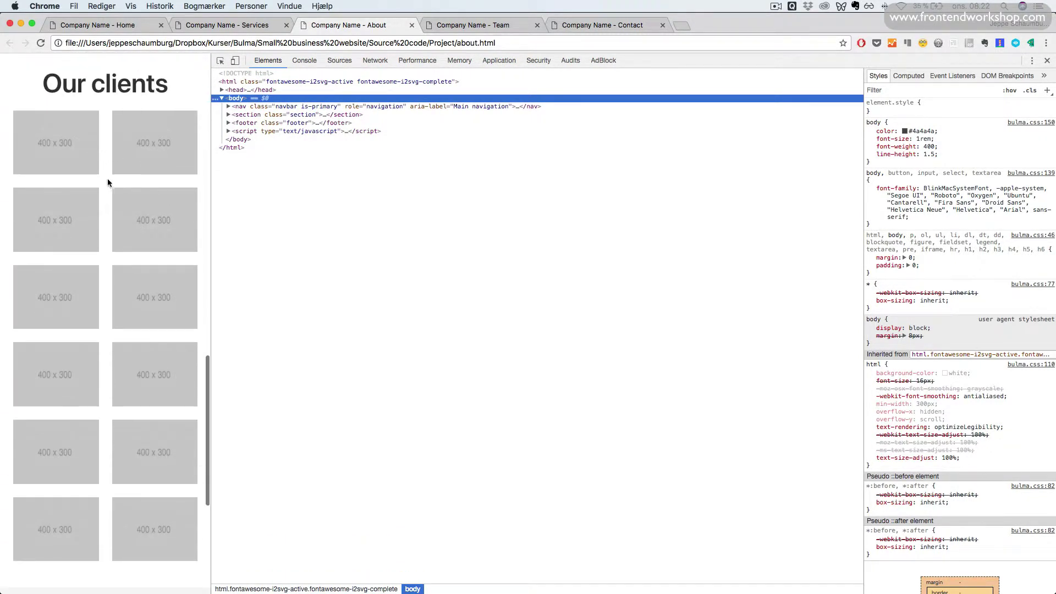
pyautogui.scroll(-1, 110, 220)
pyautogui.scroll(-3, 111, 220)
pyautogui.moveTo(211, 222); pyautogui.dragTo(868, 234)
pyautogui.scroll(5, 287, 240)
pyautogui.scroll(1, 320, 240)
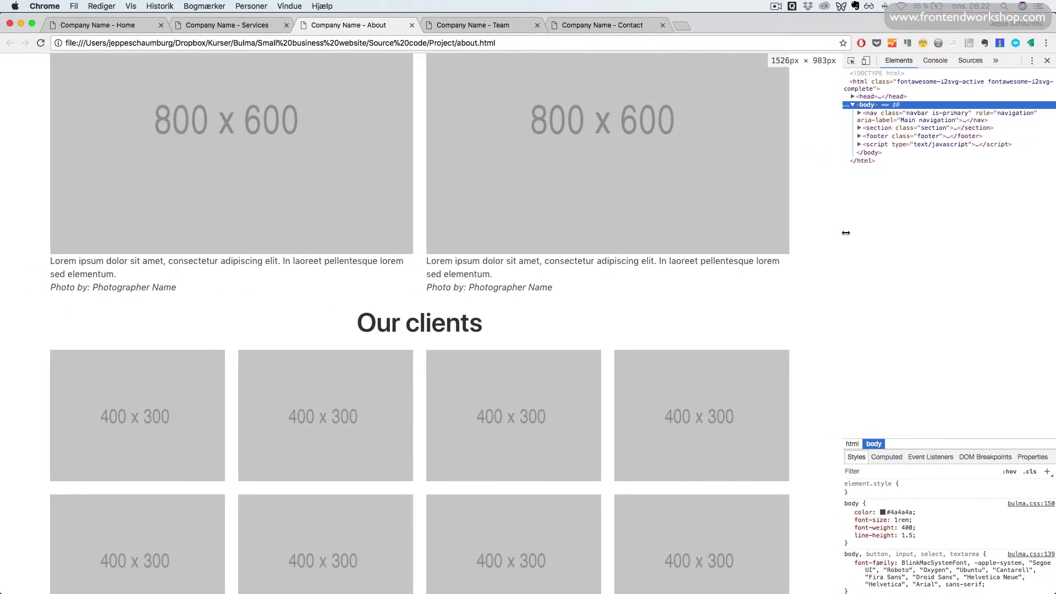
pyautogui.scroll(10, 496, 96)
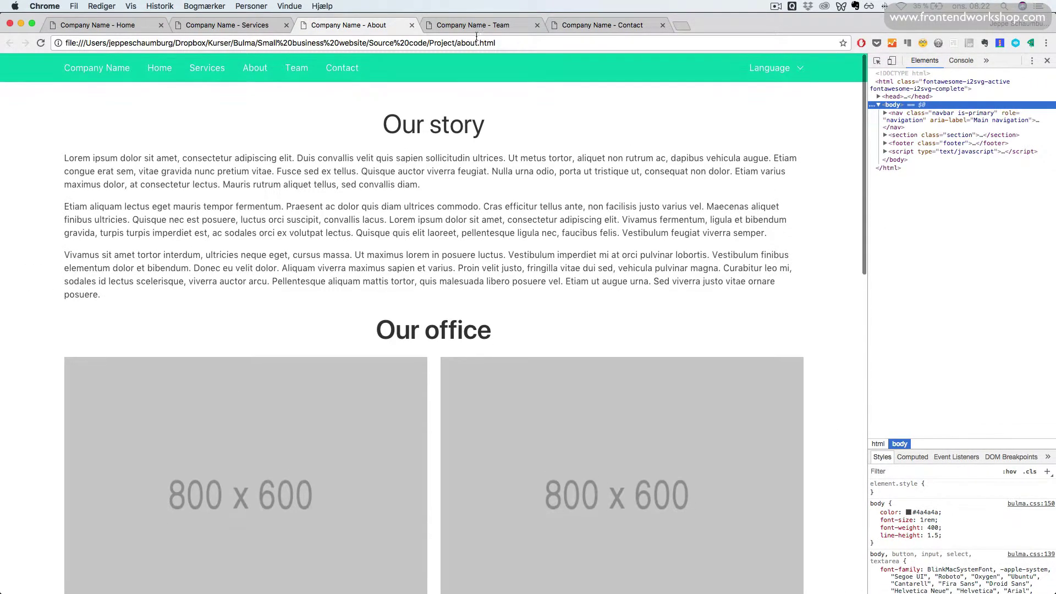
pyautogui.scroll(-20, 488, 66)
# Step: Switch to the Team page with its grid of team member cards
pyautogui.click(477, 25)
pyautogui.scroll(10, 494, 192)
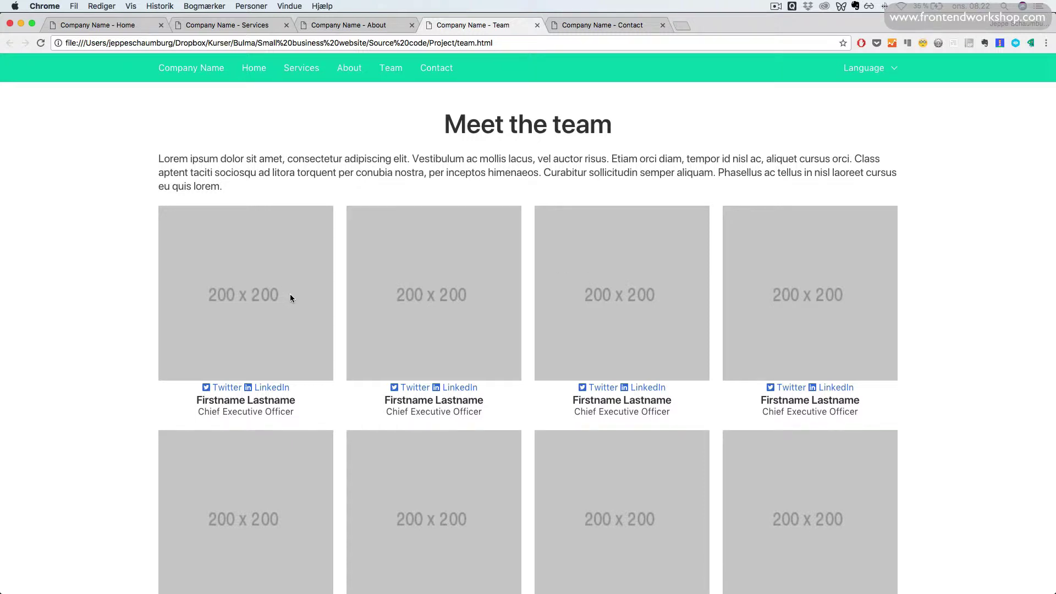
pyautogui.scroll(-3, 290, 294)
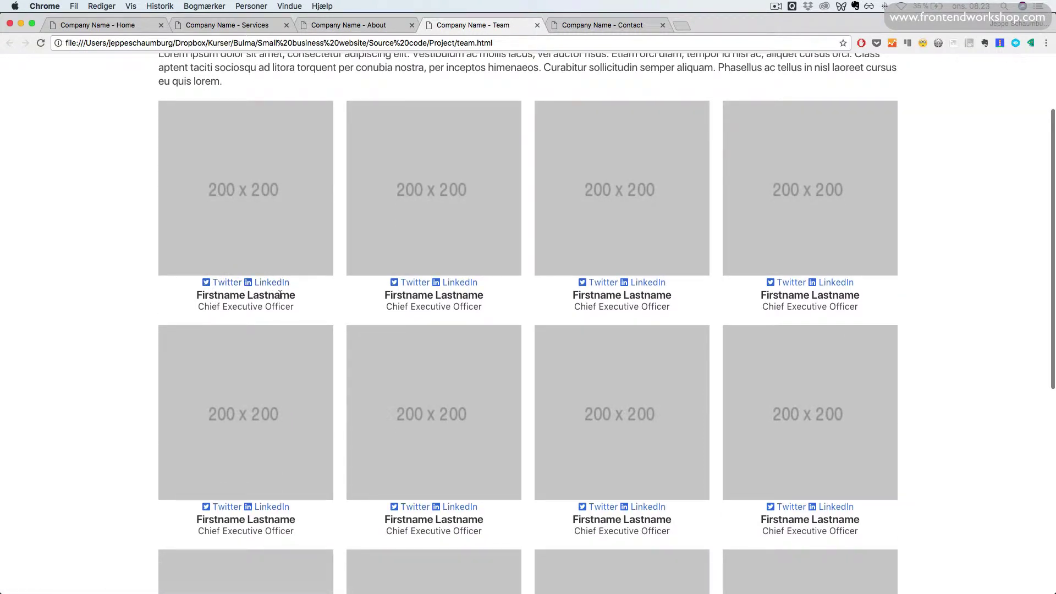
pyautogui.scroll(-1, 326, 316)
pyautogui.scroll(-5, 332, 316)
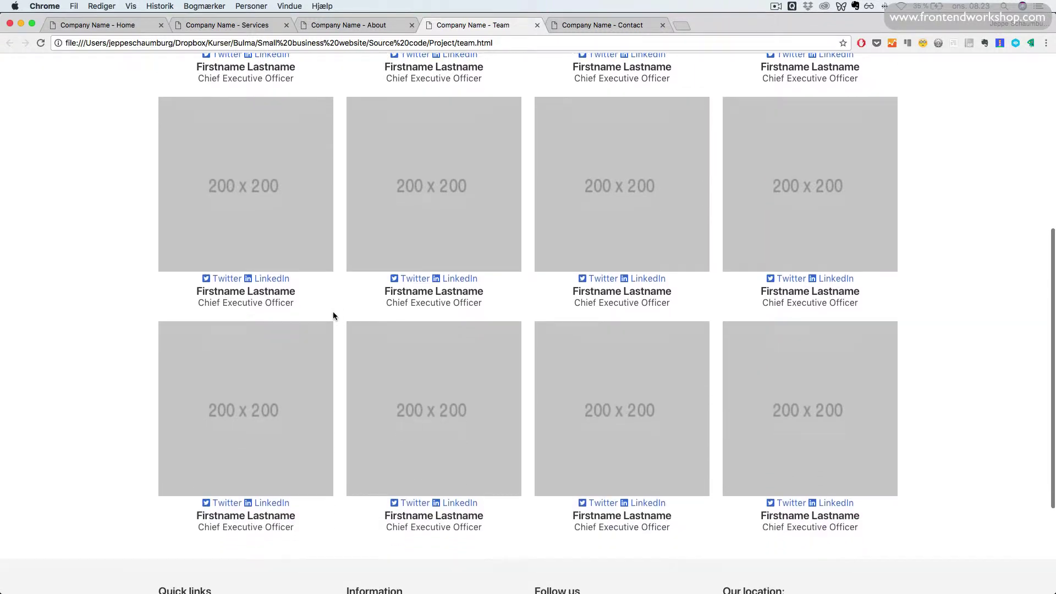
pyautogui.scroll(-1, 333, 316)
pyautogui.scroll(-3, 332, 315)
pyautogui.scroll(2, 332, 315)
pyautogui.scroll(3, 332, 315)
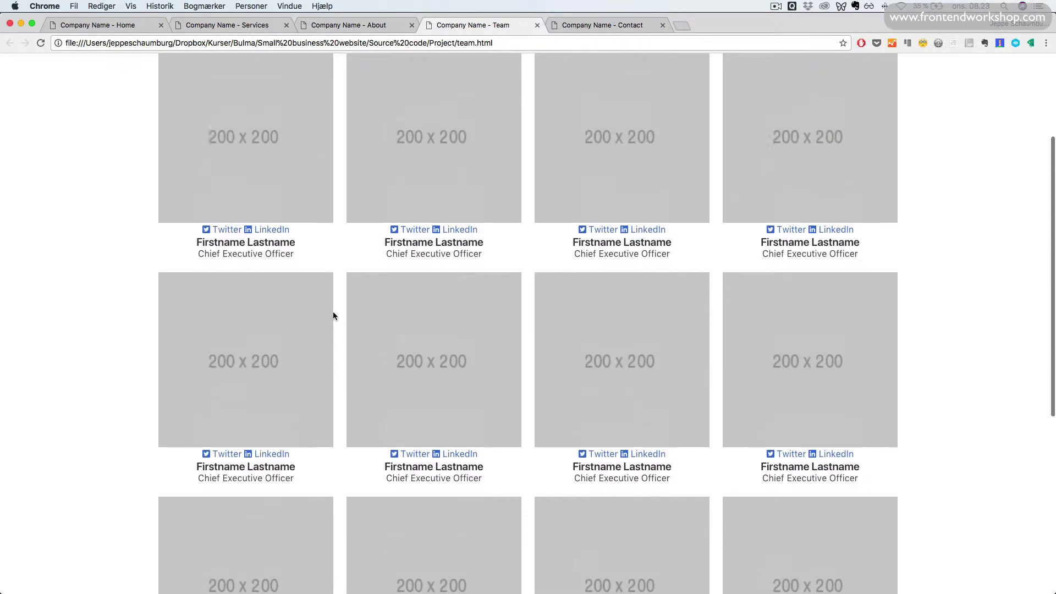
pyautogui.scroll(2, 332, 316)
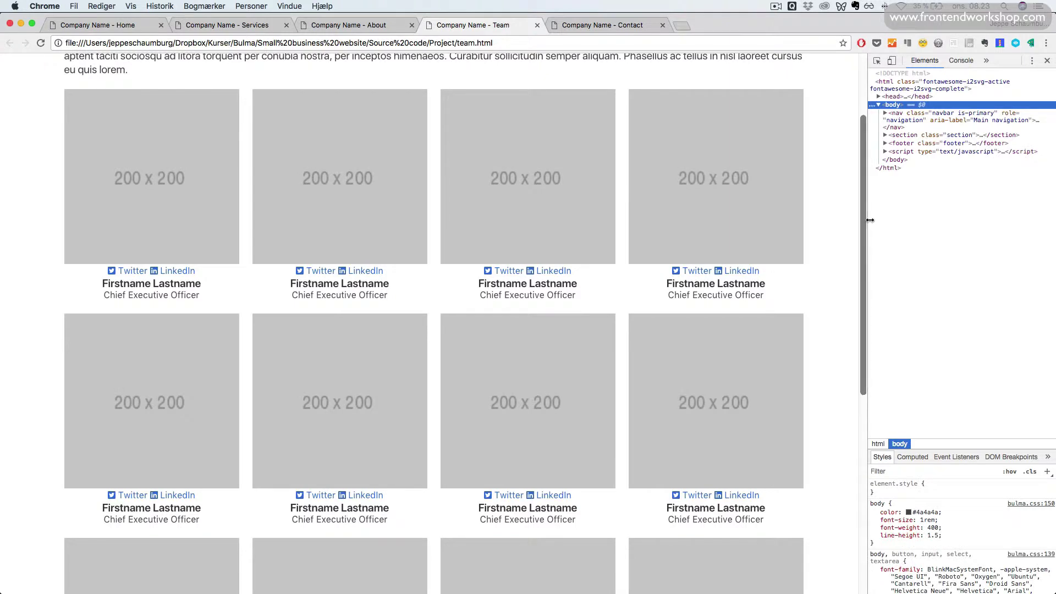
# Step: Narrow the Team page to a single card column, then widen it back to four cards per row
pyautogui.moveTo(862, 222); pyautogui.dragTo(232, 245)
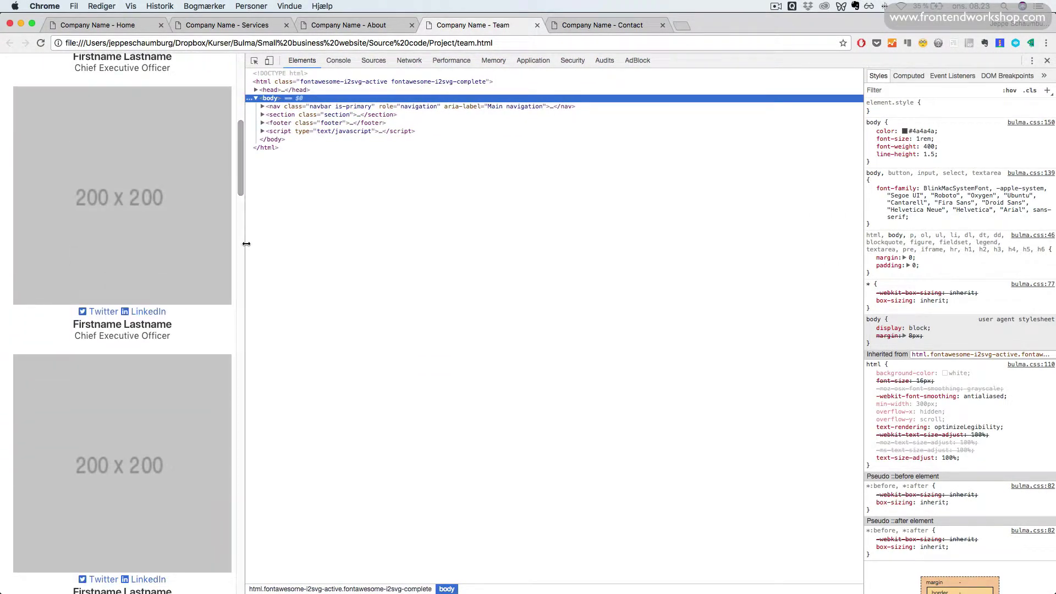
pyautogui.moveTo(247, 240); pyautogui.dragTo(900, 254)
pyautogui.scroll(2, 834, 257)
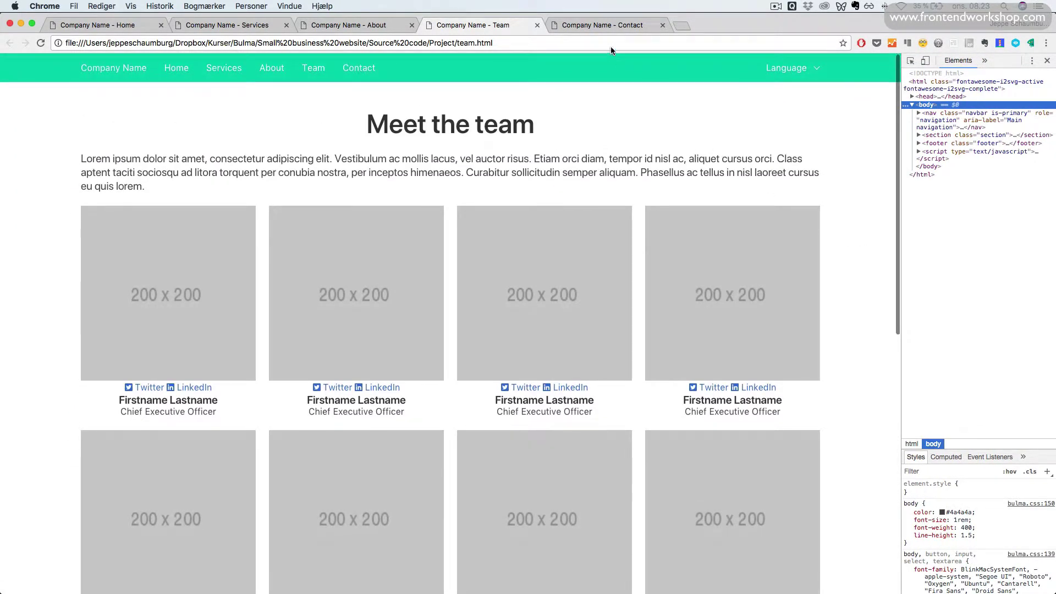
# Step: Switch to the Contact page with its address, opening hours, message form and map
pyautogui.click(617, 28)
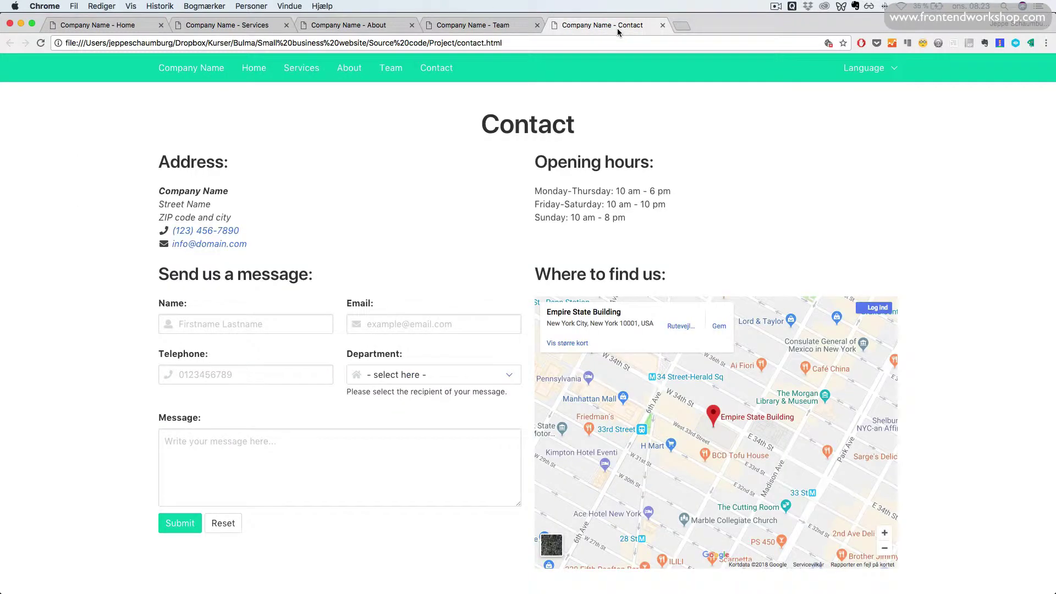
pyautogui.scroll(-1, 221, 147)
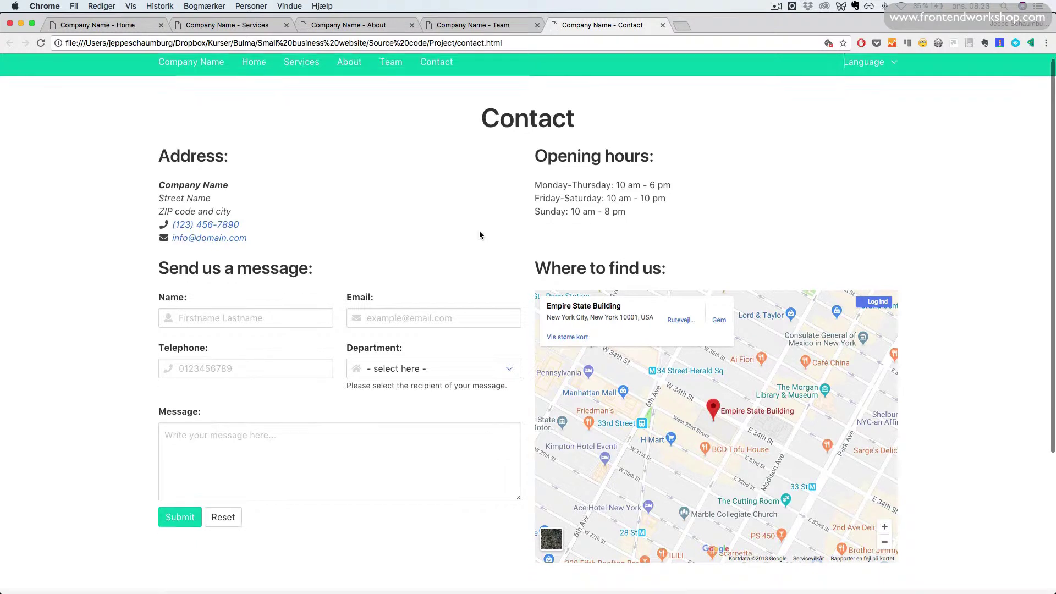
pyautogui.scroll(-5, 479, 231)
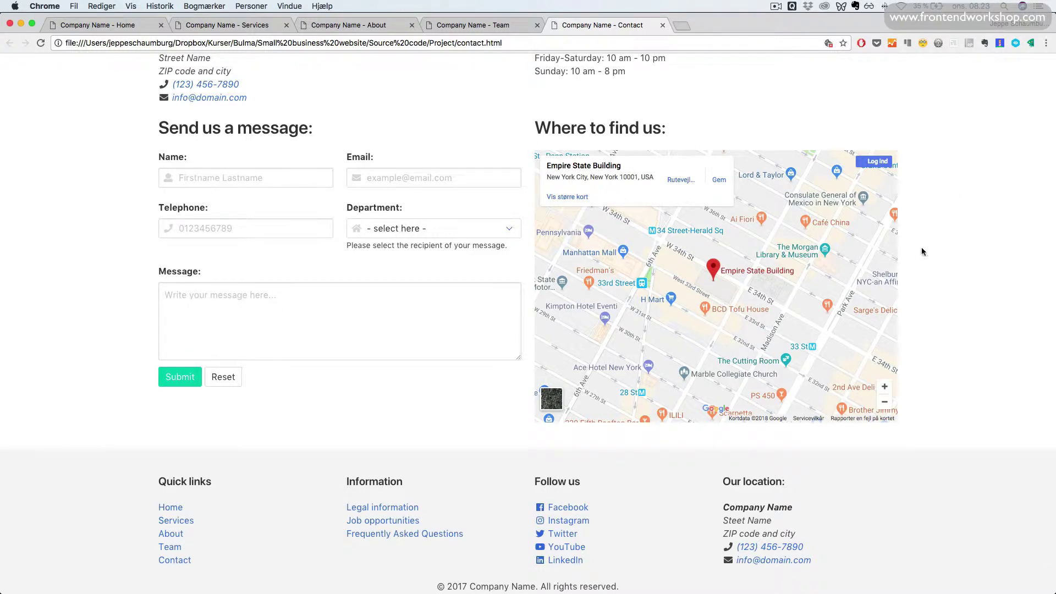
pyautogui.scroll(-2, 931, 253)
pyautogui.scroll(3, 931, 252)
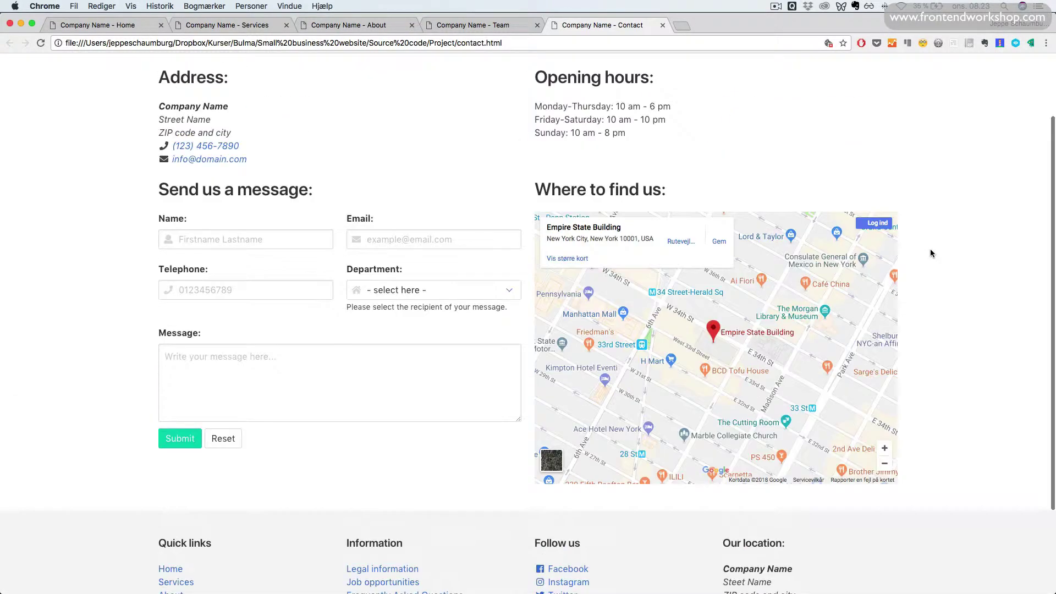
pyautogui.scroll(2, 931, 253)
# Step: Open DevTools and resize the Contact page from phone width through about 528px to desktop width
pyautogui.press('super+alt+i')
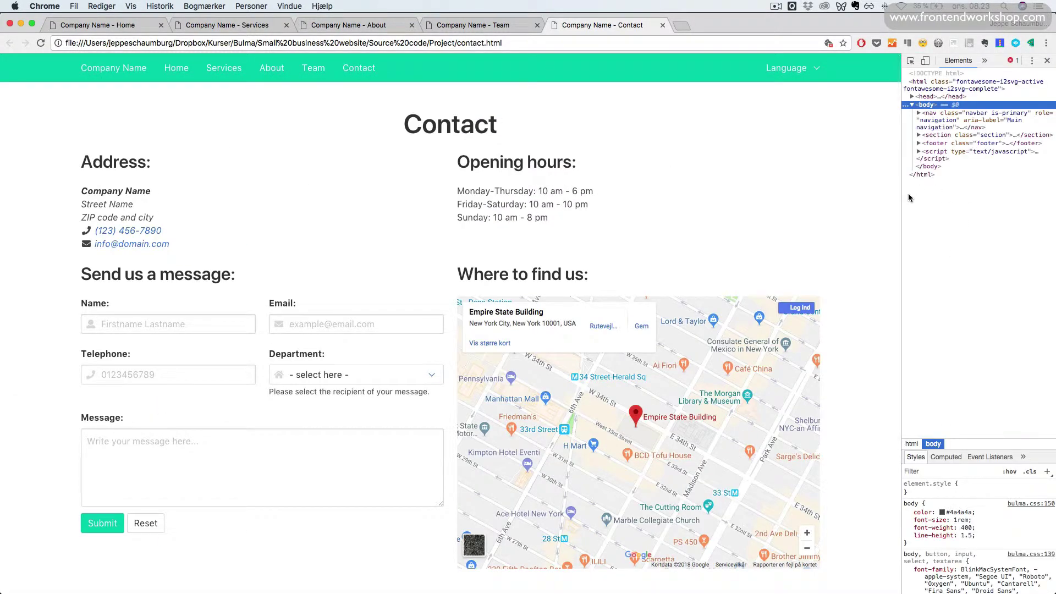
pyautogui.moveTo(902, 198); pyautogui.dragTo(178, 222)
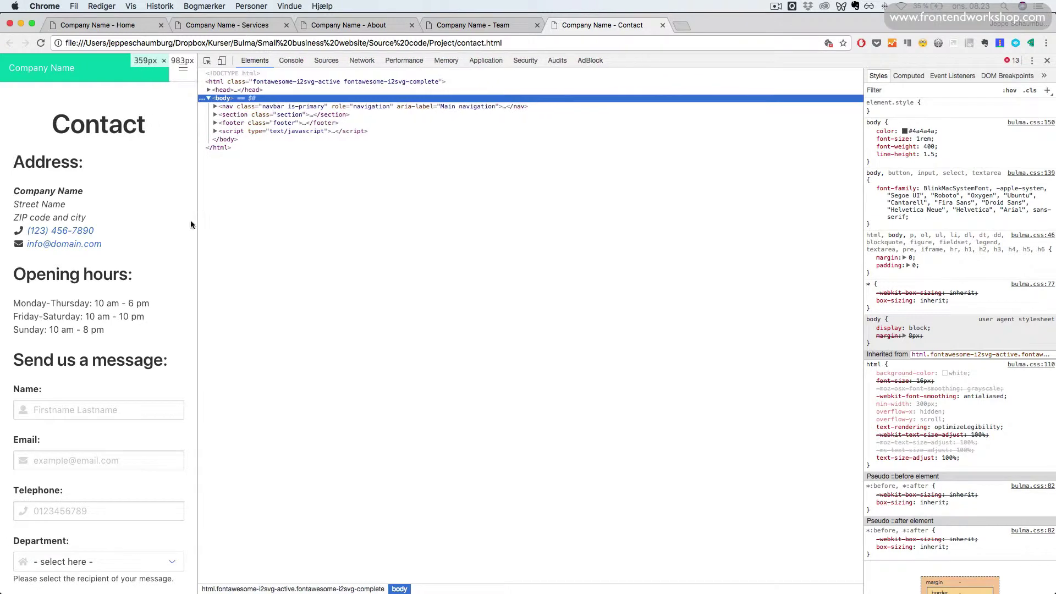
pyautogui.scroll(-5, 110, 469)
pyautogui.scroll(5, 110, 473)
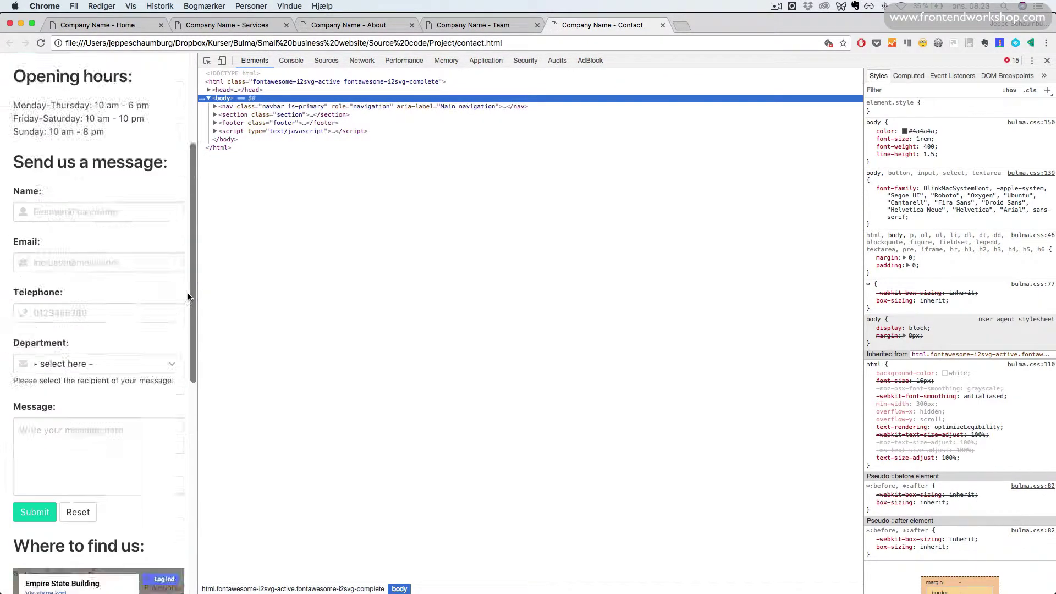
pyautogui.scroll(3, 196, 284)
pyautogui.moveTo(198, 288)
pyautogui.mouseDown()
pyautogui.moveTo(318, 288)
pyautogui.moveTo(343, 264)
pyautogui.moveTo(445, 263)
pyautogui.mouseUp()
pyautogui.scroll(-2, 292, 289)
pyautogui.scroll(-5, 292, 290)
pyautogui.scroll(4, 292, 289)
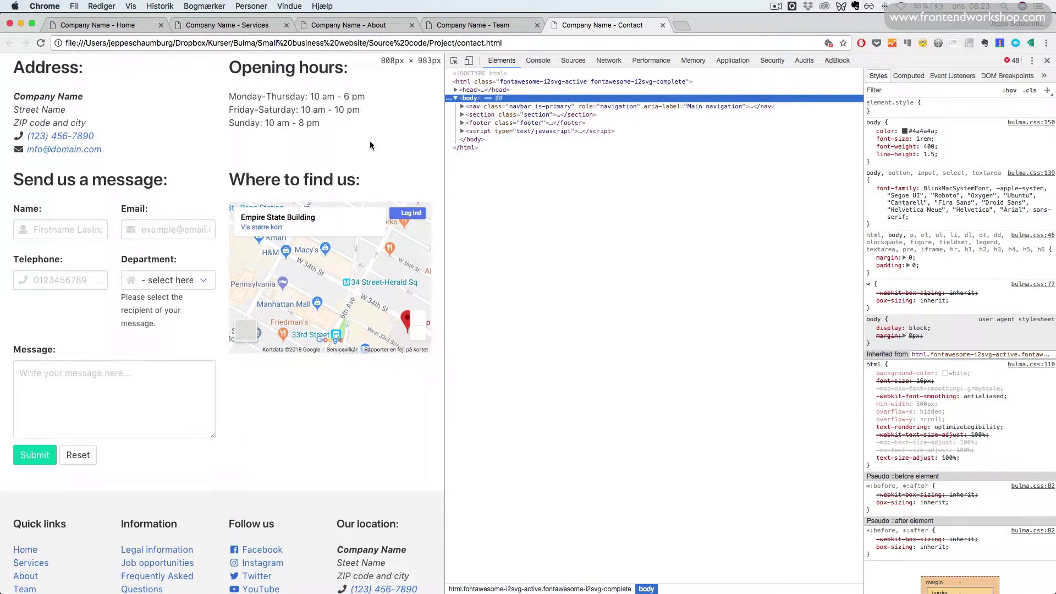
pyautogui.scroll(3, 371, 142)
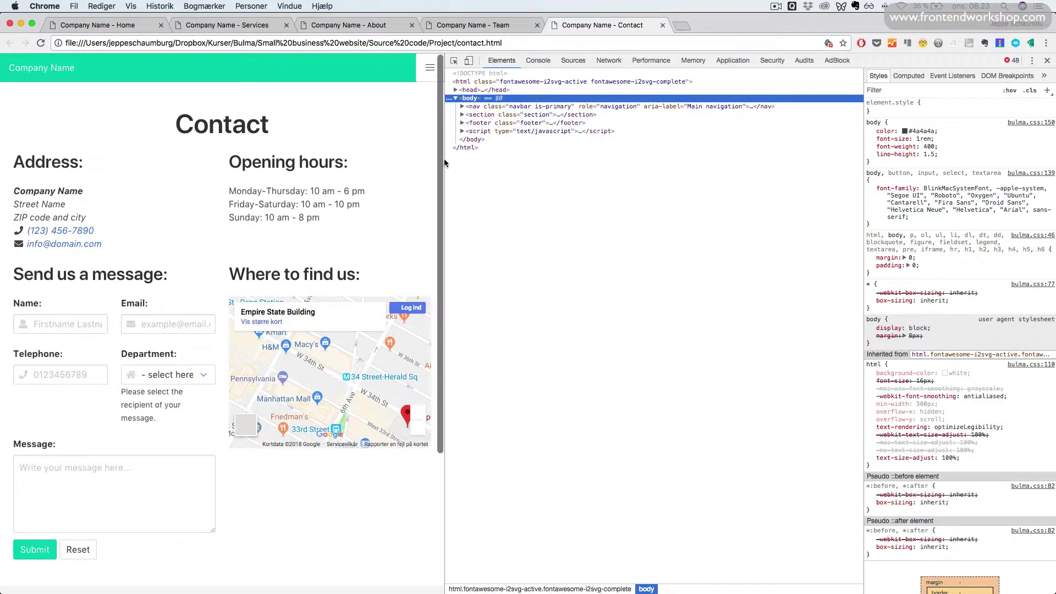
pyautogui.moveTo(444, 158); pyautogui.dragTo(480, 162)
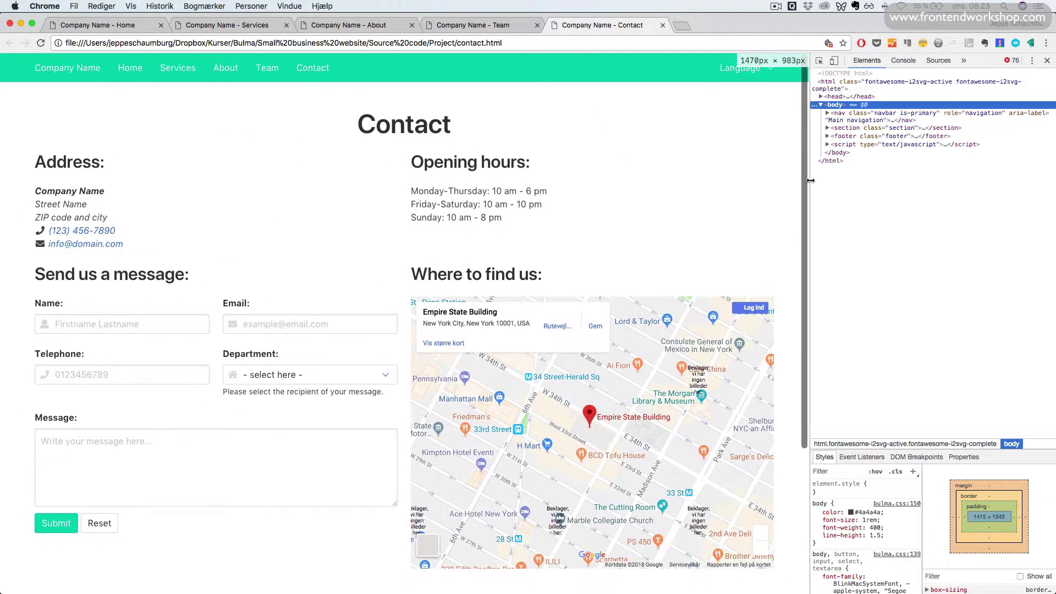
pyautogui.moveTo(645, 176); pyautogui.dragTo(924, 186)
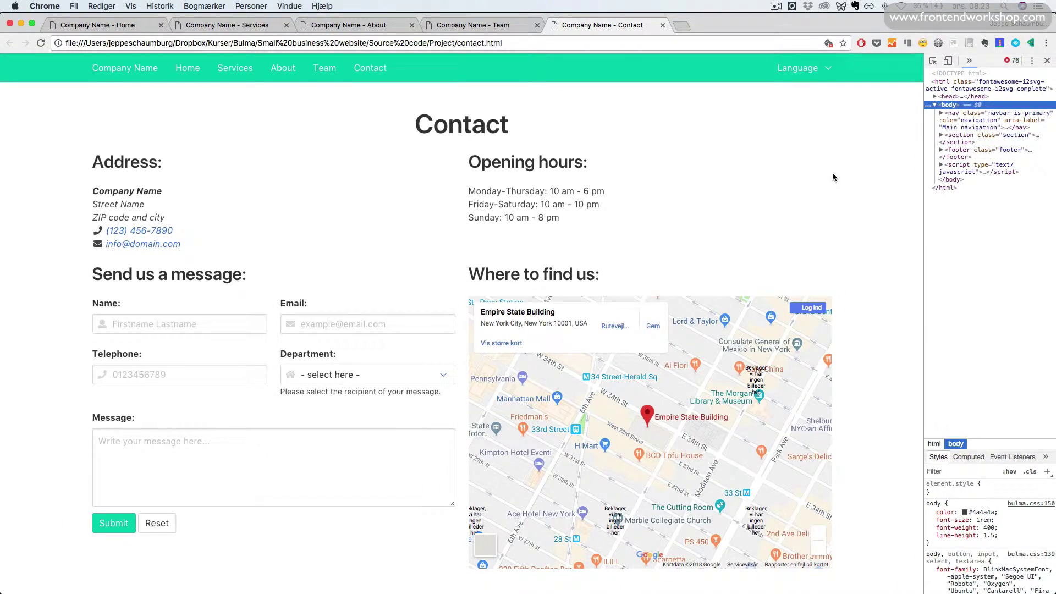